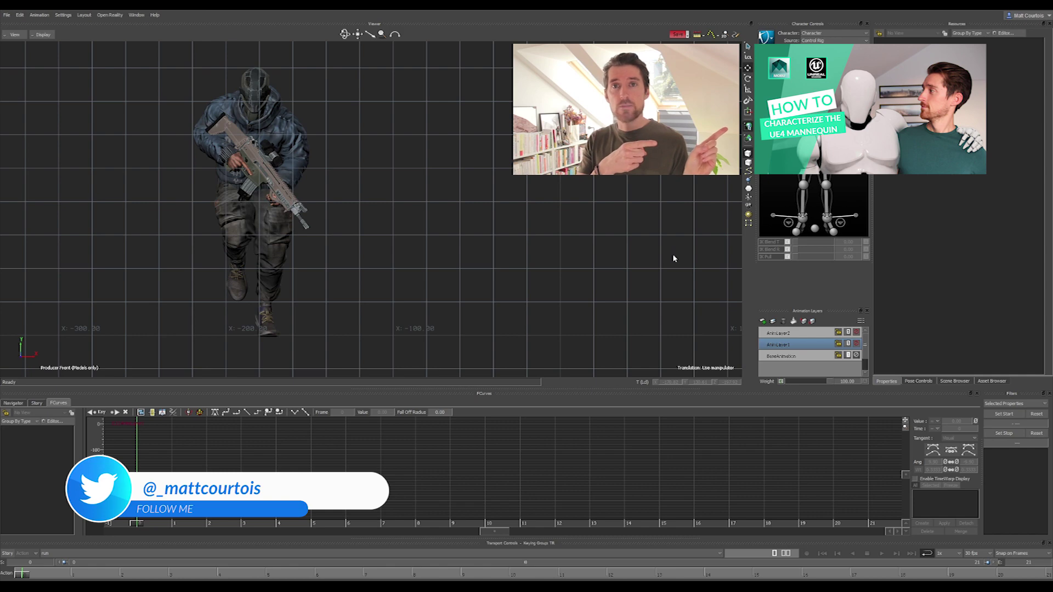
- Play the soldier's run, view it in Producer Perspective, and switch to the run_onspot take
key("space")
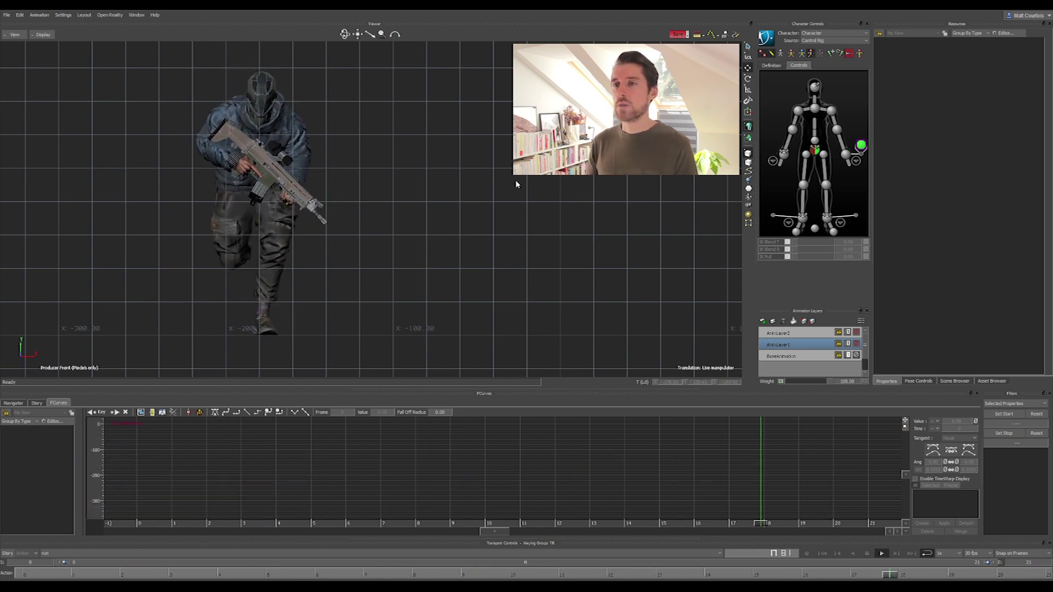
key("ctrl+e")
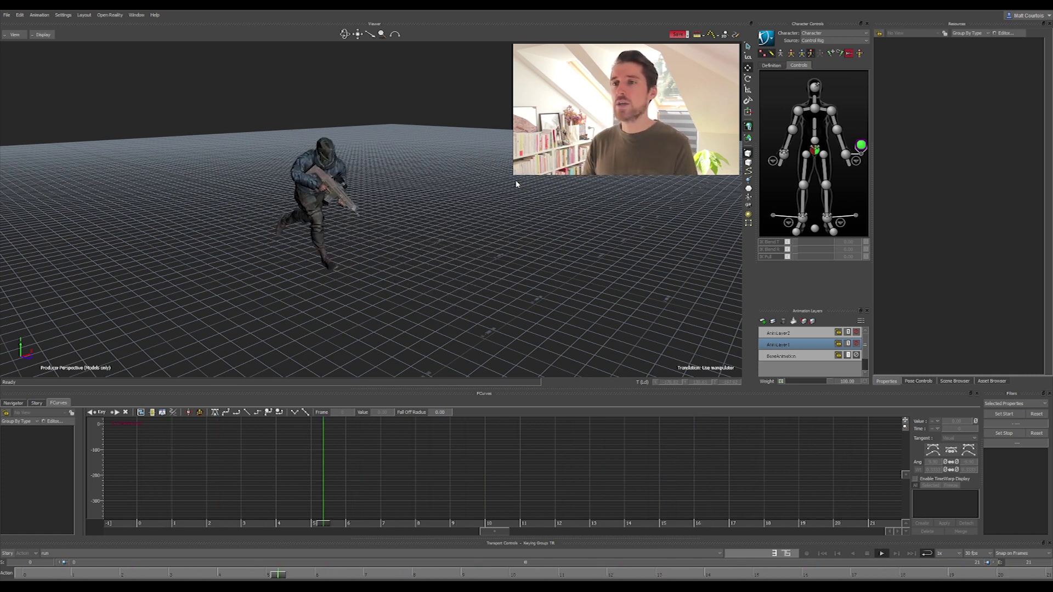
key("ctrl+z")
key("ctrl+z")
key("ctrl+z")
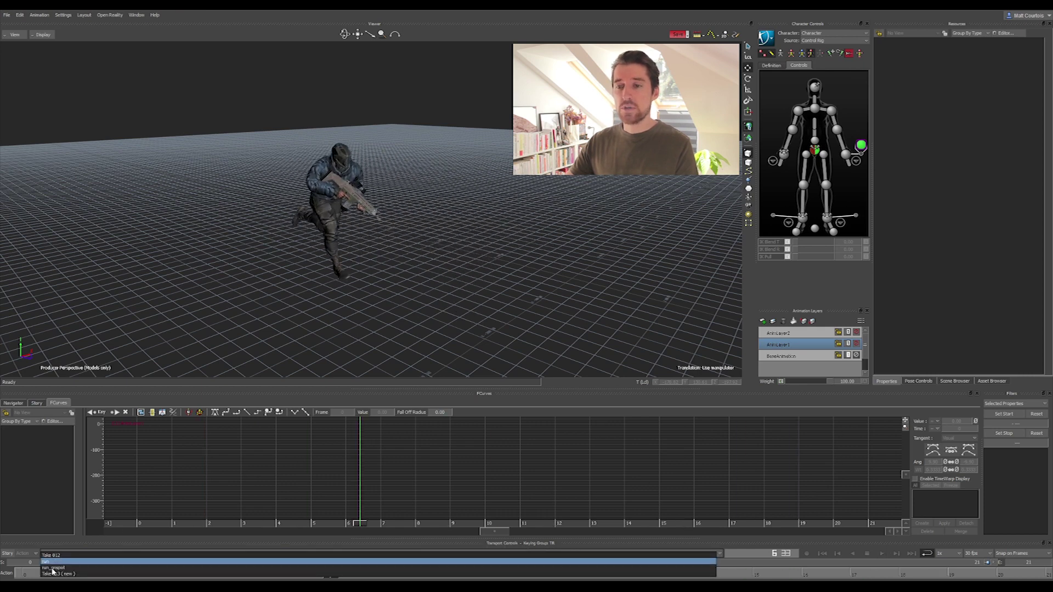
left_click_drag(558, 294, 512, 277, "ctrl+shift")
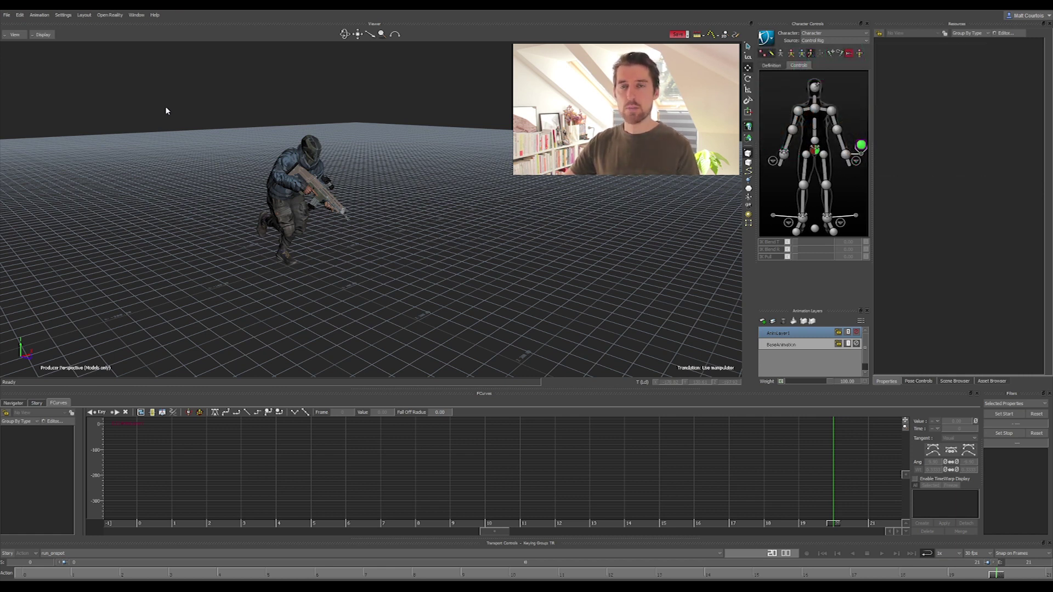
left_click(7, 16)
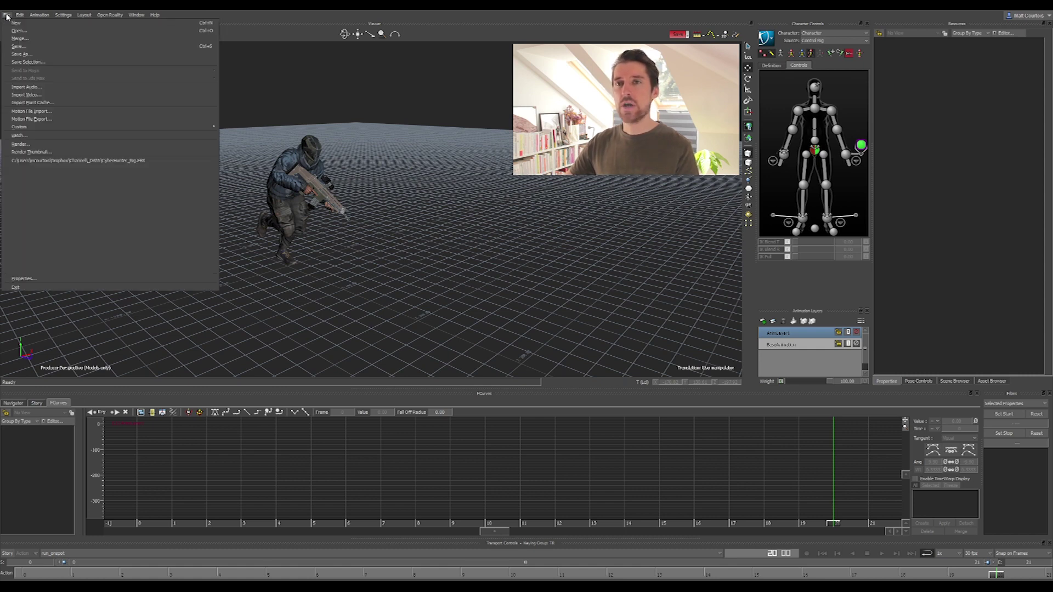
- Start a Motion File Export to run_cycle.fbx, move the Export Options dialog down, and untick all takes
left_click(50, 121)
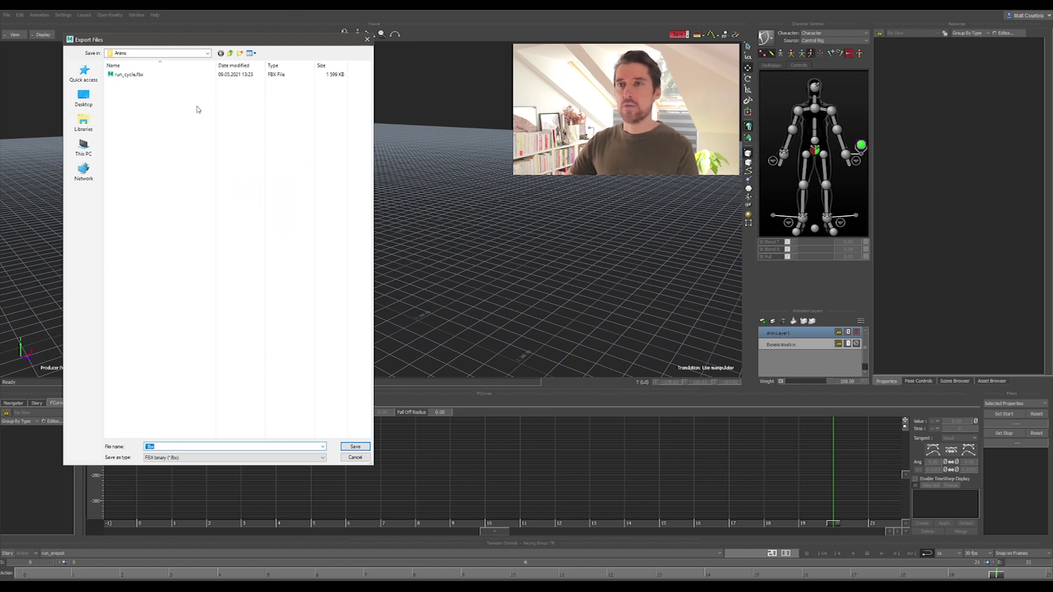
left_click(131, 74)
left_click(356, 446)
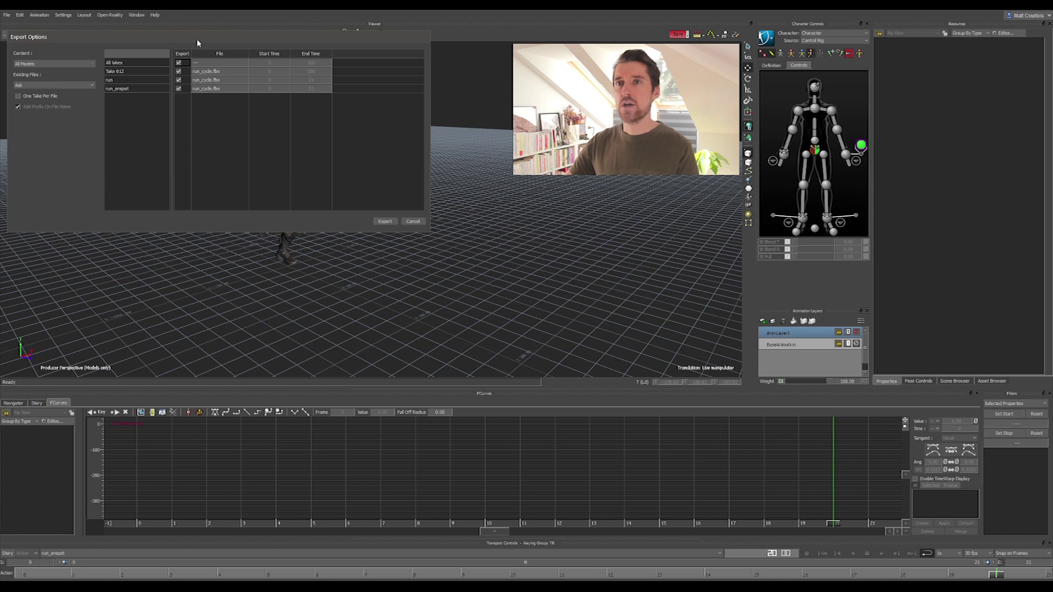
left_click_drag(196, 38, 197, 58)
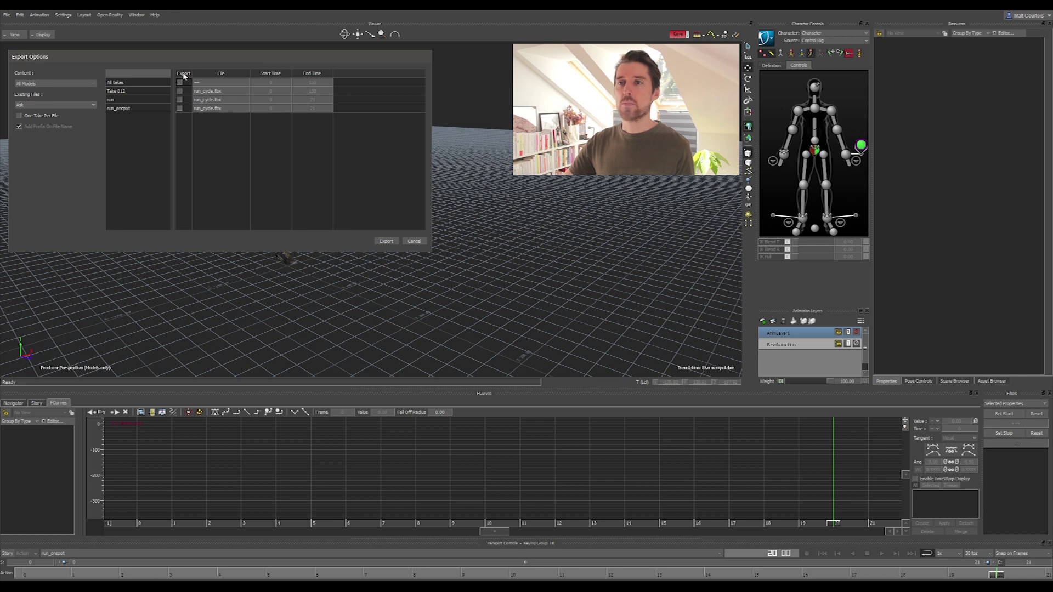
left_click(180, 82)
- Tick run_onspot, run and Take 012, enable One Take Per File, and disable Add Prefix On File Name
left_click(179, 109)
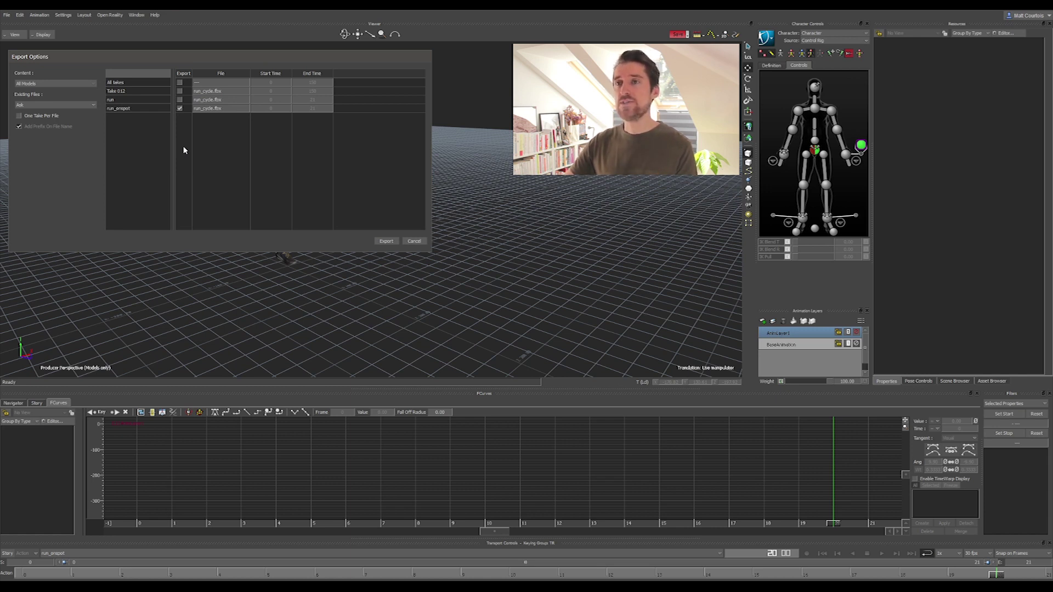
left_click(180, 100)
left_click(180, 91)
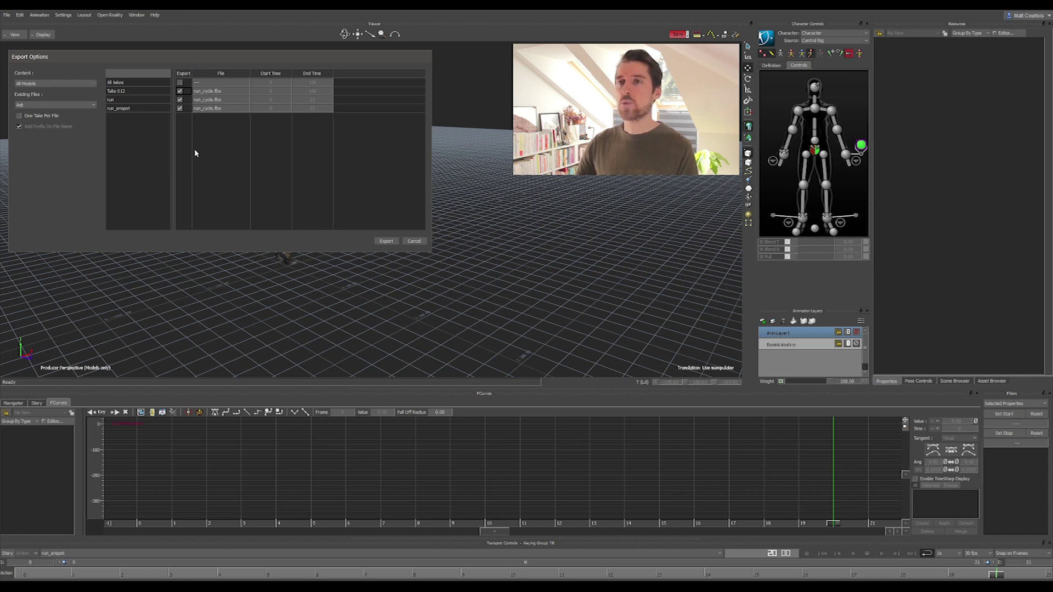
left_click(19, 116)
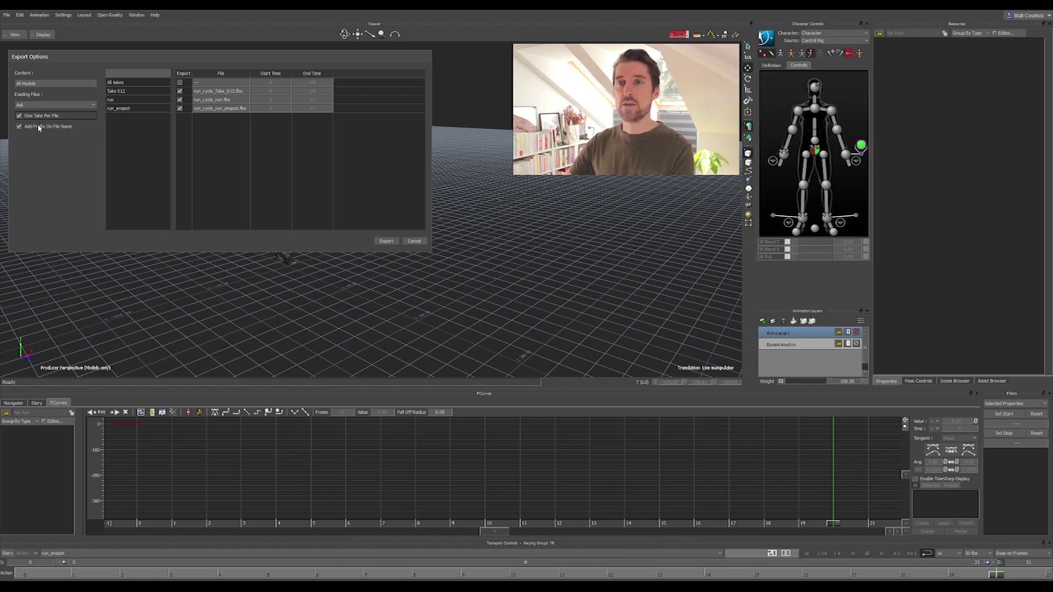
left_click(19, 126)
- Rename Take 012's export file from Take_012.fbx to walk.fbx
left_click(225, 89)
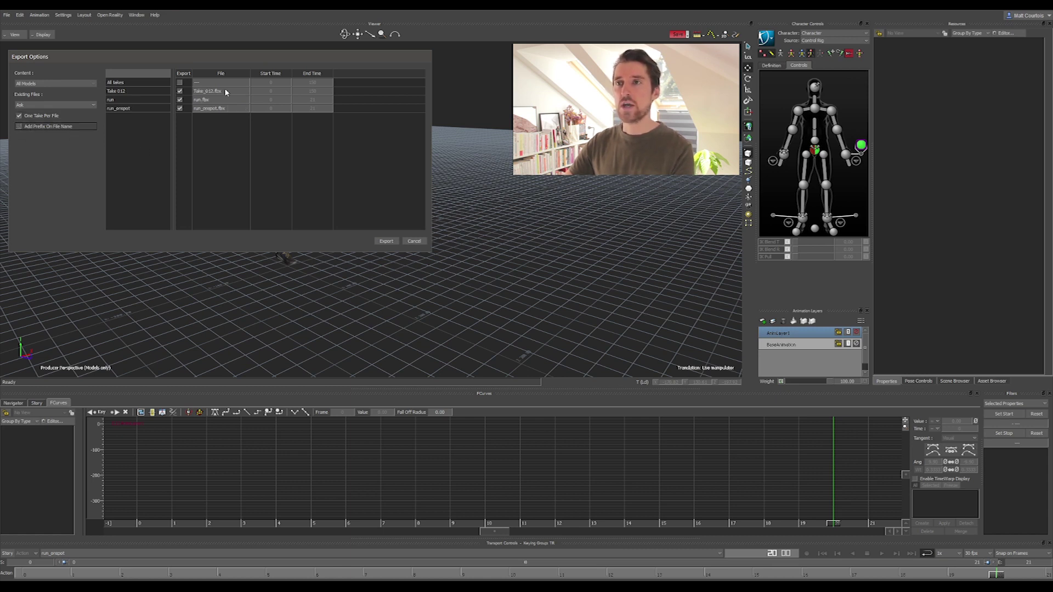
left_click(214, 93)
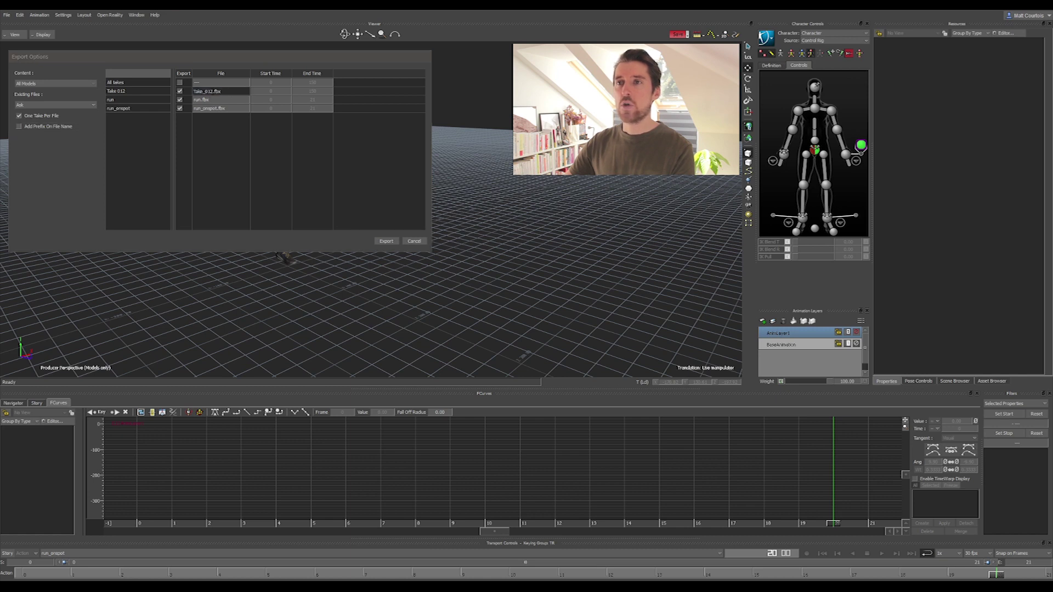
double_click(202, 91)
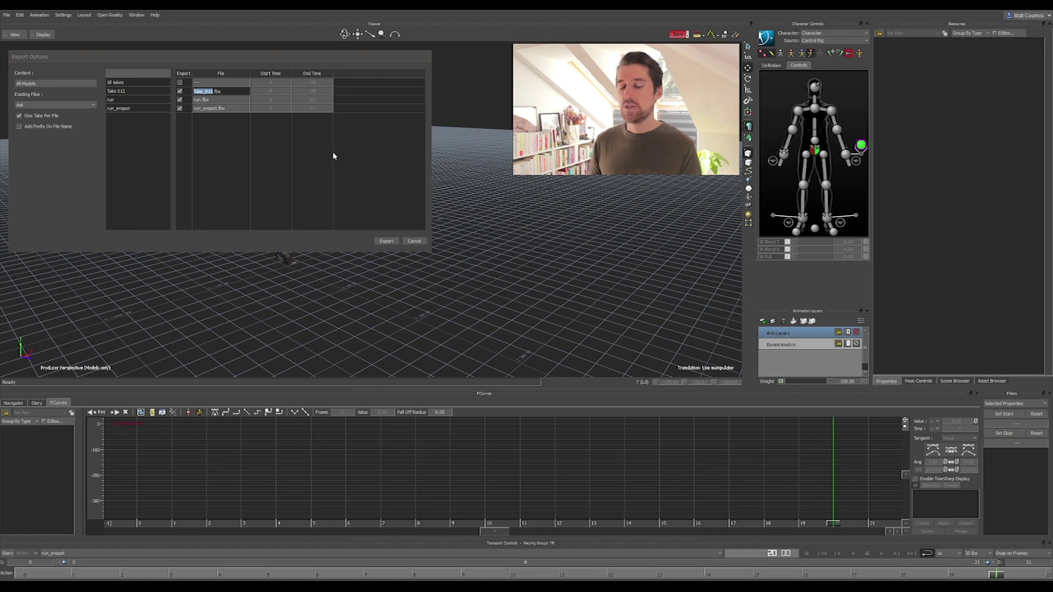
type("walk")
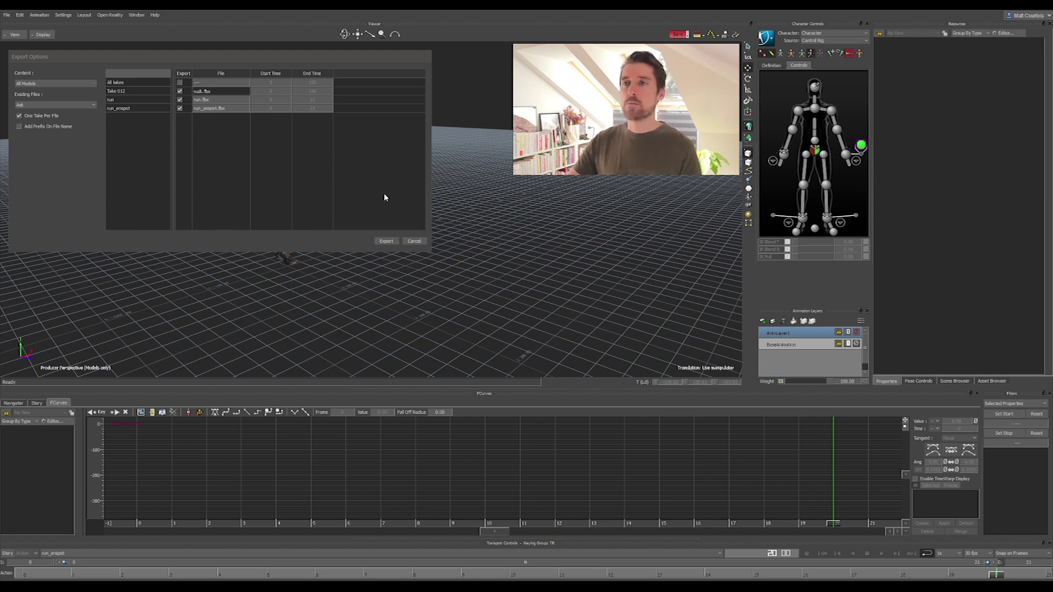
key("Return")
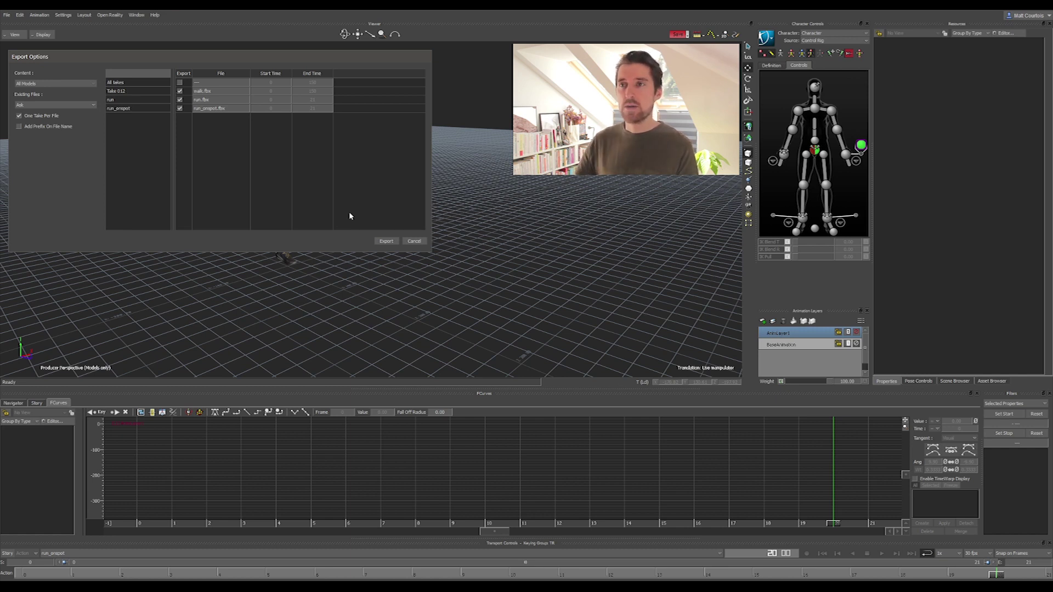
- Untick Take 012 and run, turn off One Take Per File, and export, overwriting run_cycle.fbx
left_click(180, 91)
left_click(180, 99)
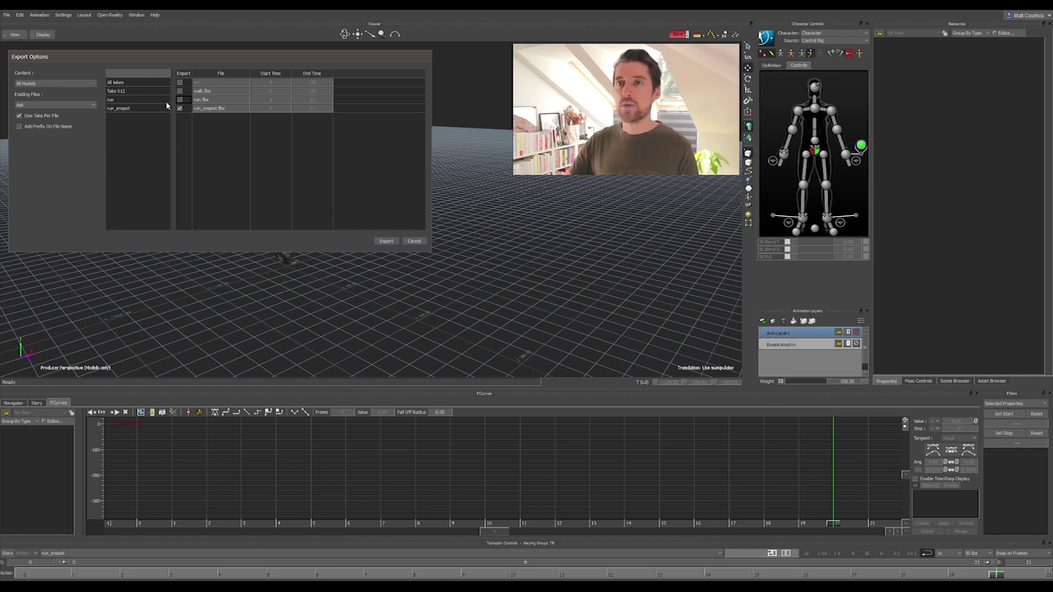
left_click(43, 116)
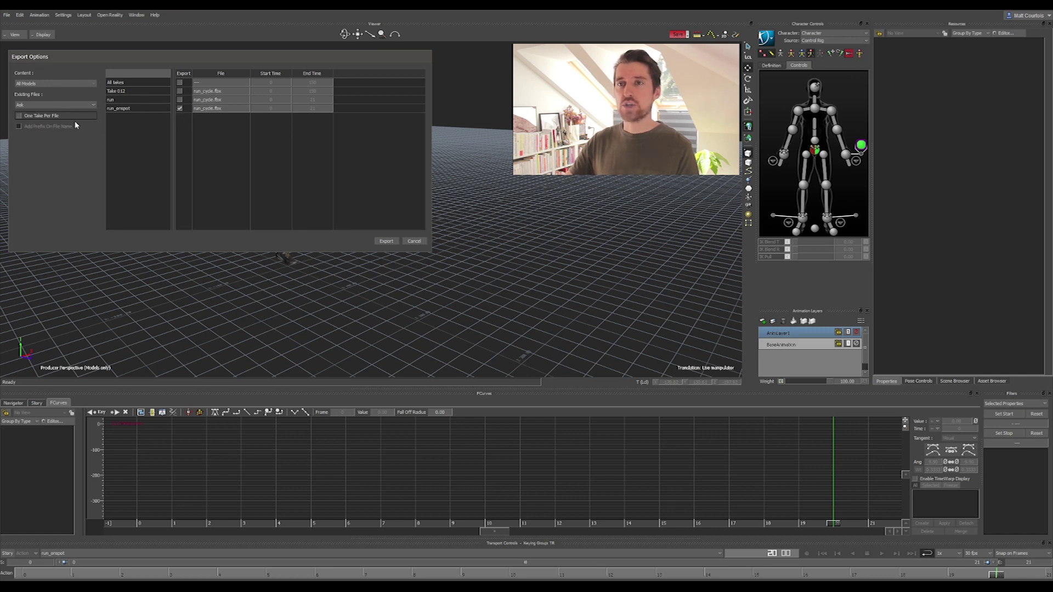
left_click(386, 241)
left_click(494, 319)
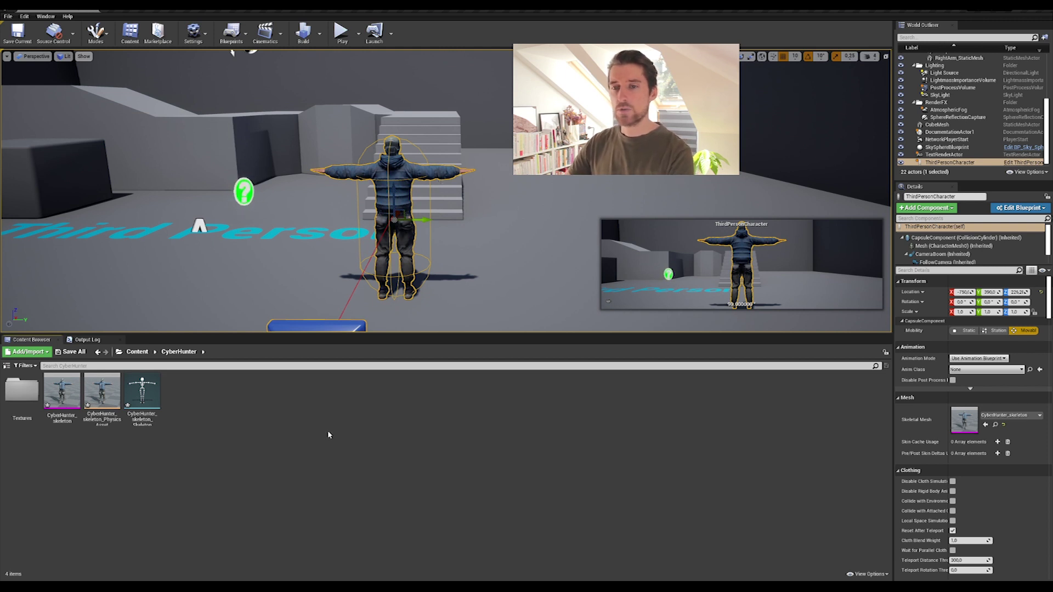
- Create a new 'Animation' folder in CyberHunter and open the Animations folder
right_click(224, 403)
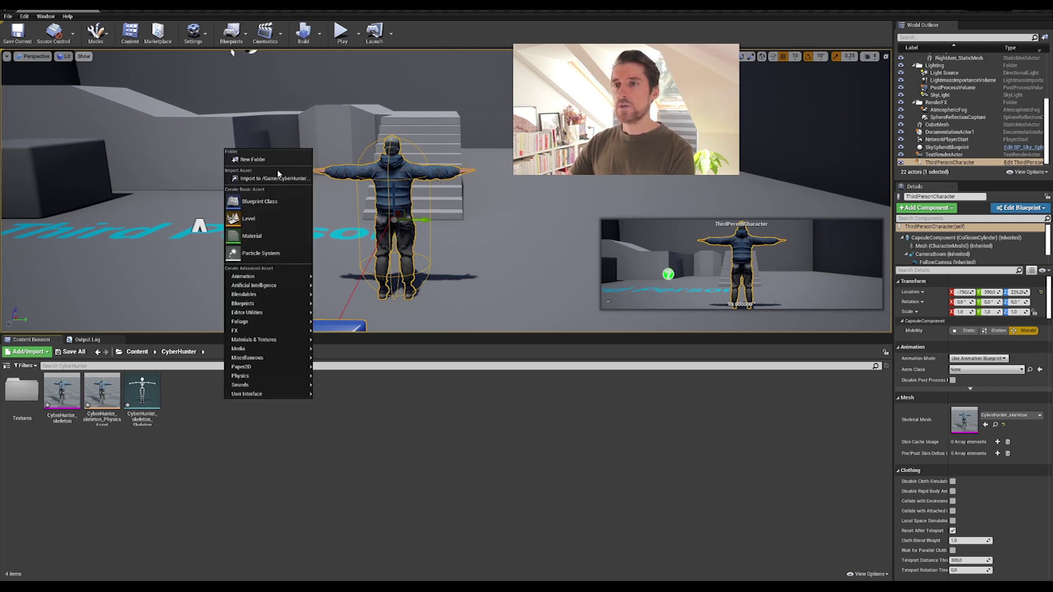
left_click(269, 159)
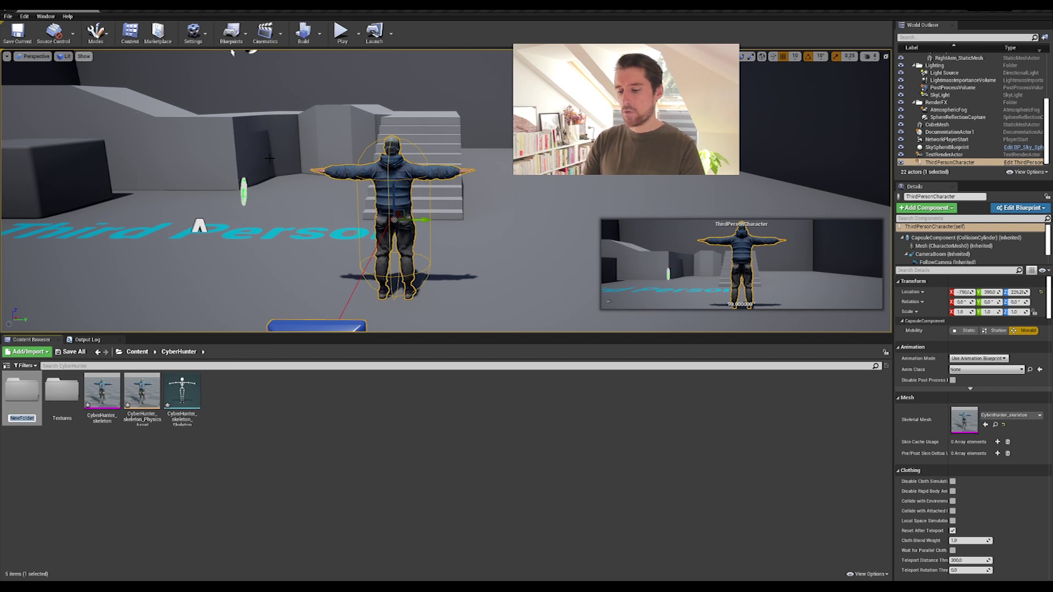
type("Animations")
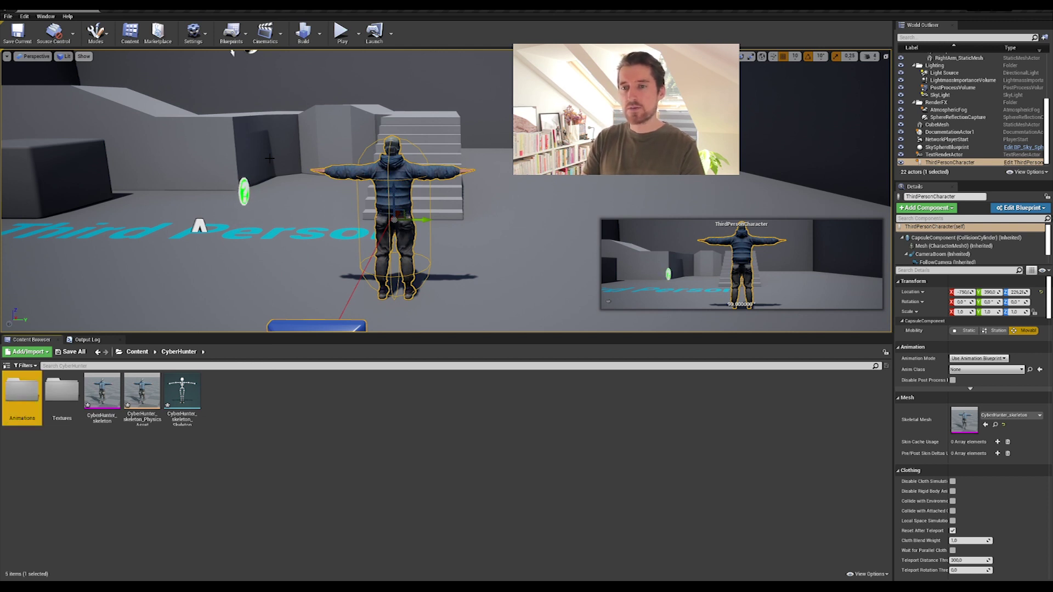
double_click(22, 396)
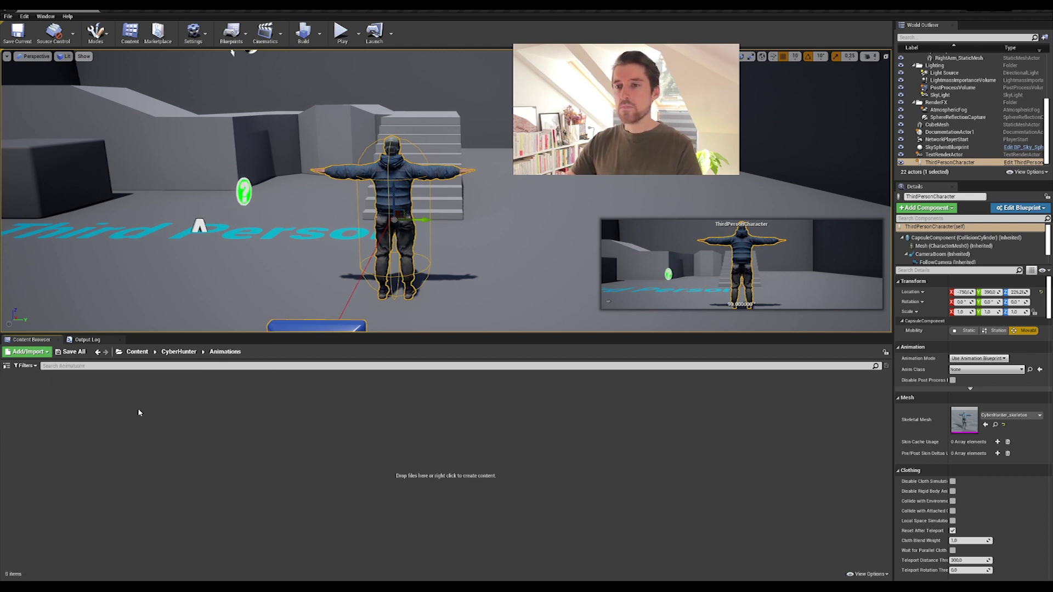
- Import run_cycle.fbx into /Game/CyberHunter/Animations
right_click(138, 412)
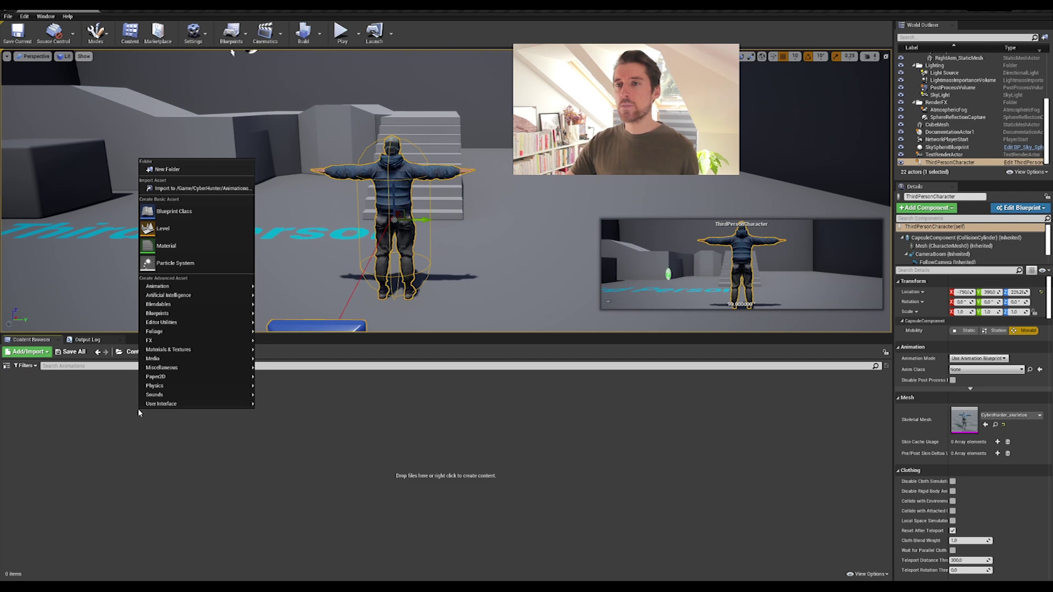
left_click(195, 188)
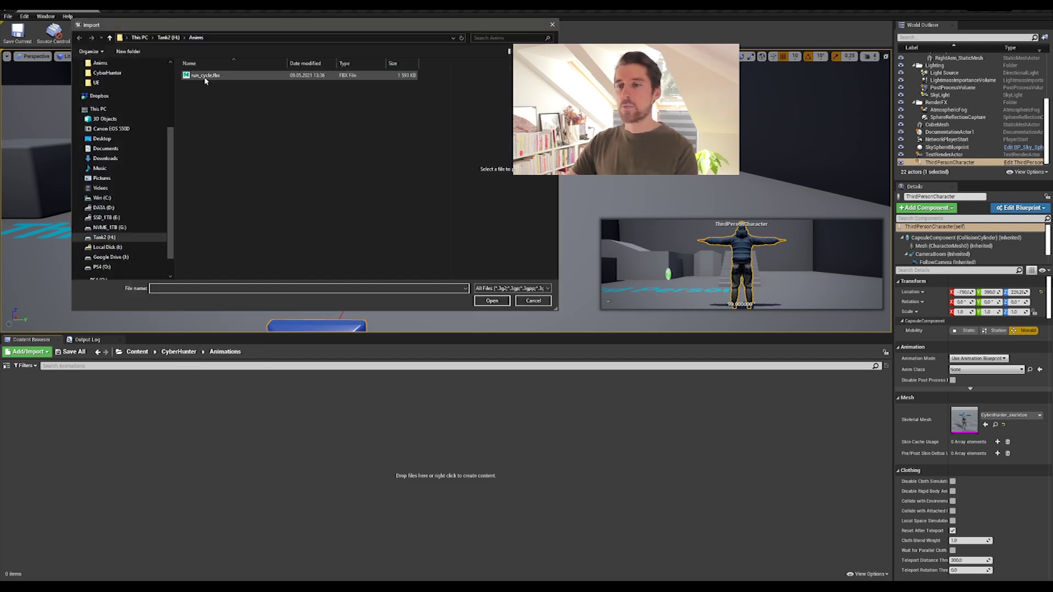
double_click(205, 78)
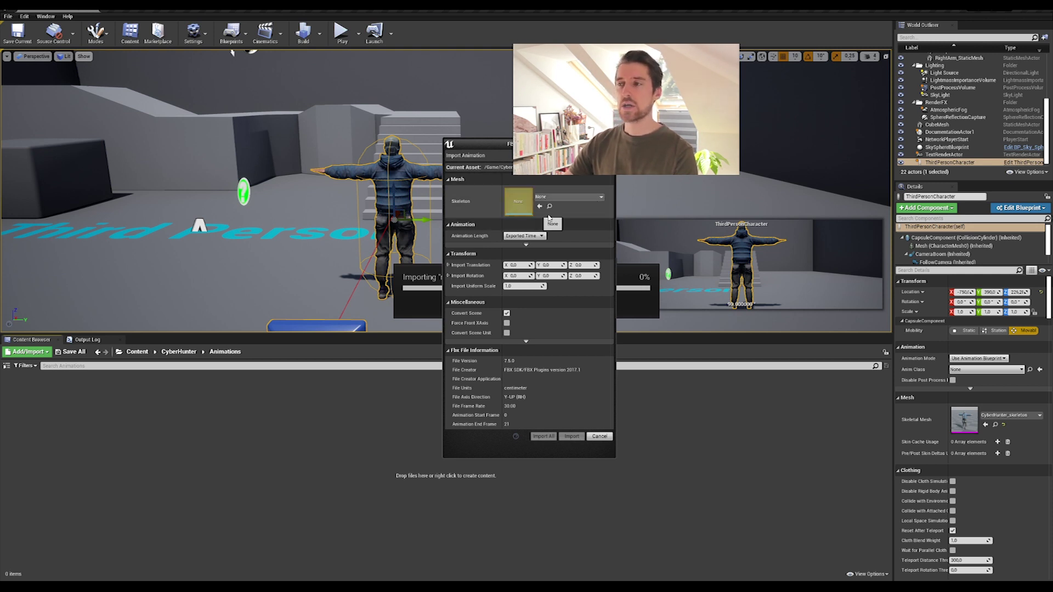
- Set the Skeleton to CyberHunter_skeleton_Skeleton and import the run_cycle animation
left_click(588, 197)
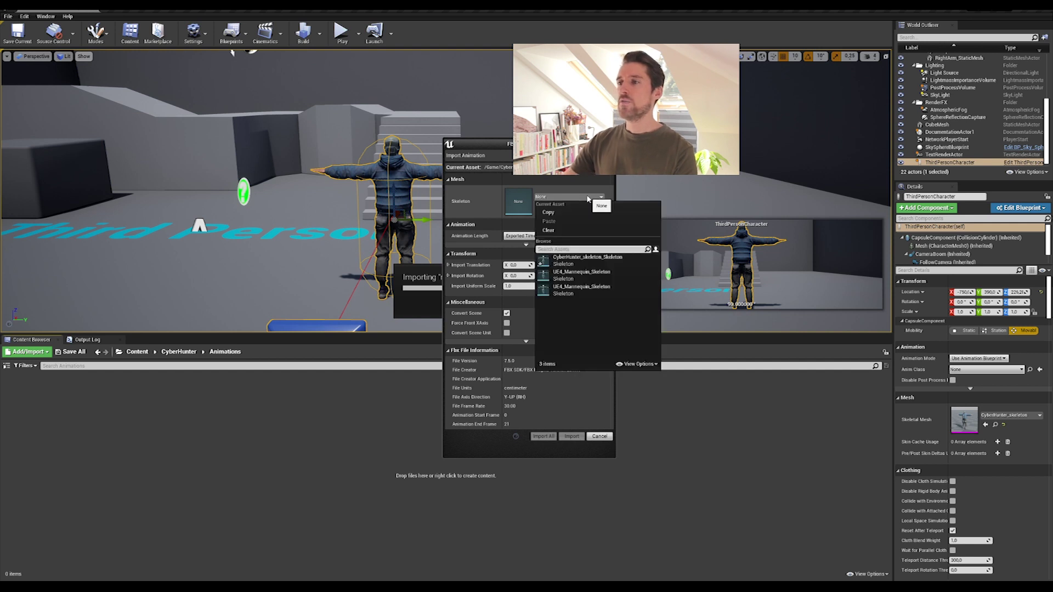
left_click(583, 265)
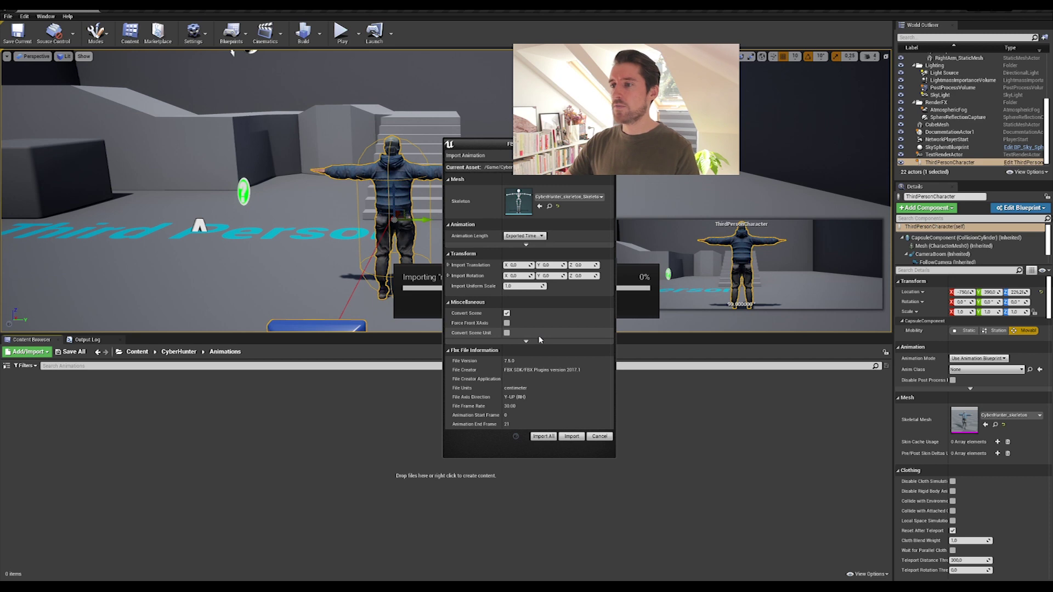
left_click(572, 437)
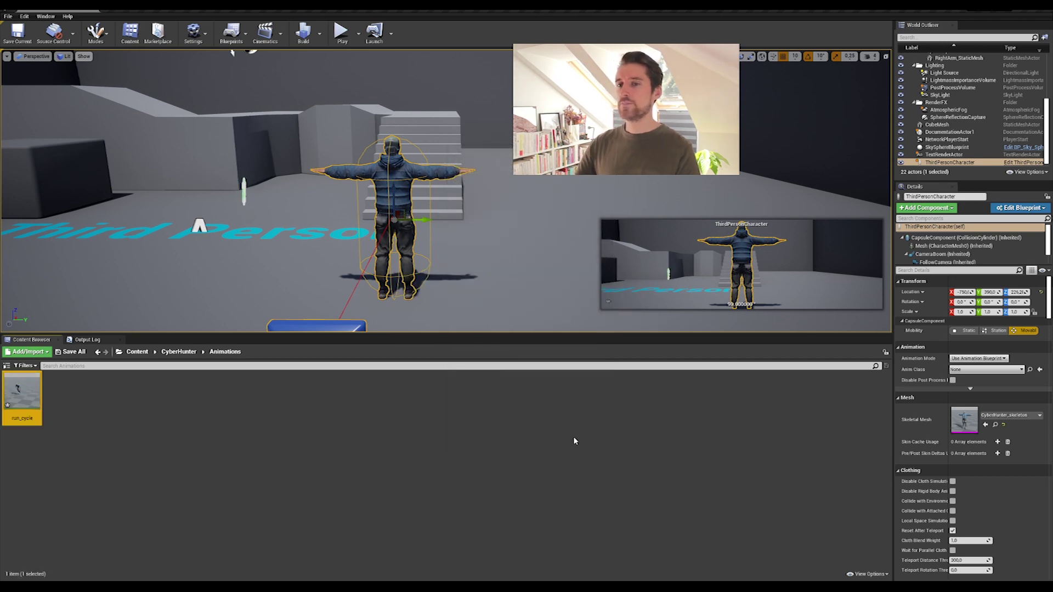
- Open the run_cycle asset in the Animation Editor and orbit around the running character
double_click(22, 392)
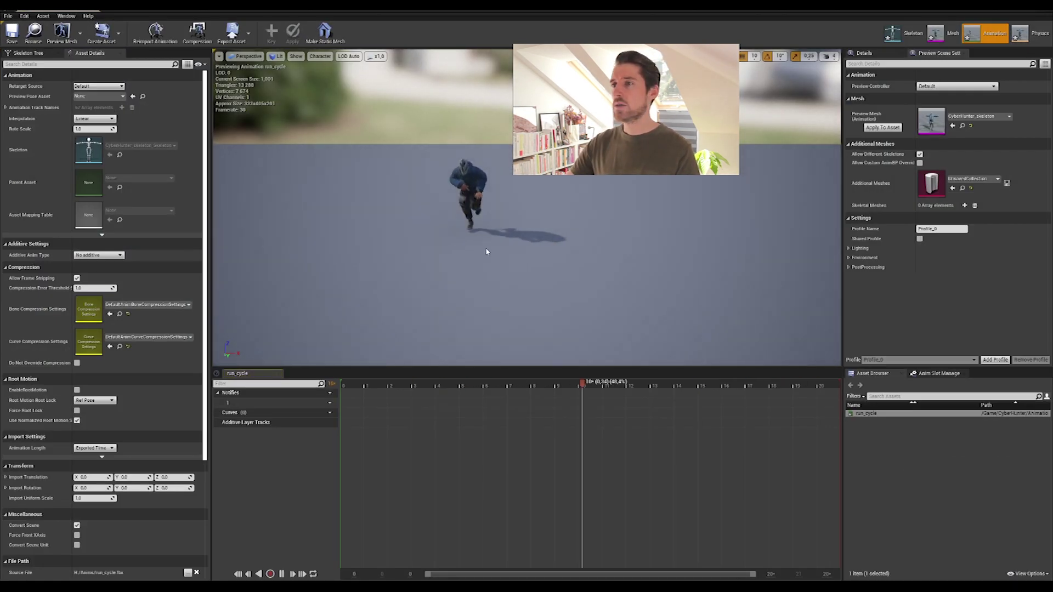
mouse_move(486, 252)
left_mouse_down()
mouse_move(455, 258)
mouse_move(505, 260)
mouse_move(468, 247)
left_mouse_up()
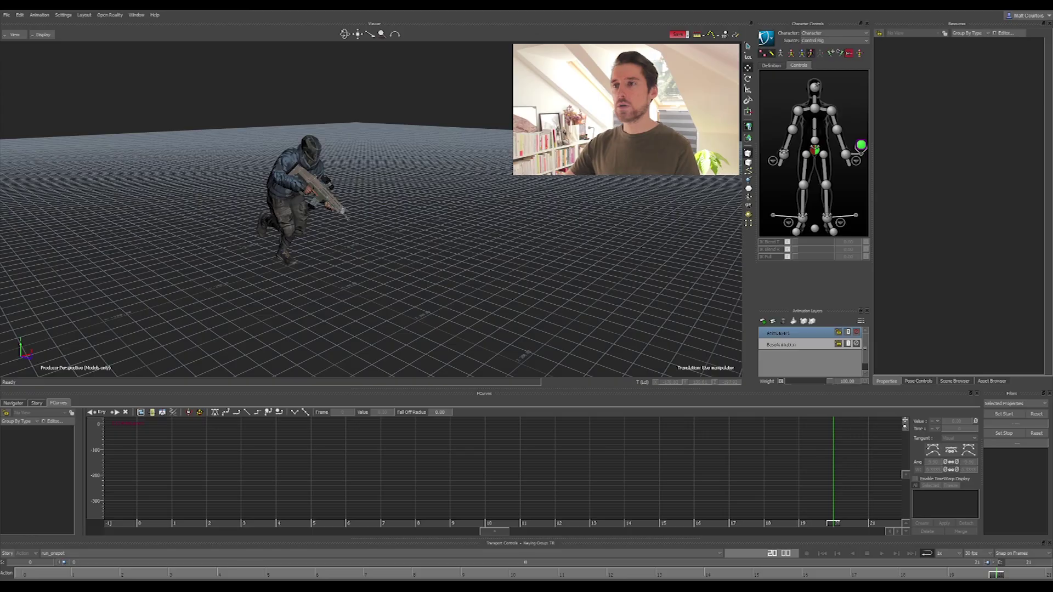
- Motion-export to run_cycle.fbx with One Take Per File enabled, producing separate take files
left_click(6, 15)
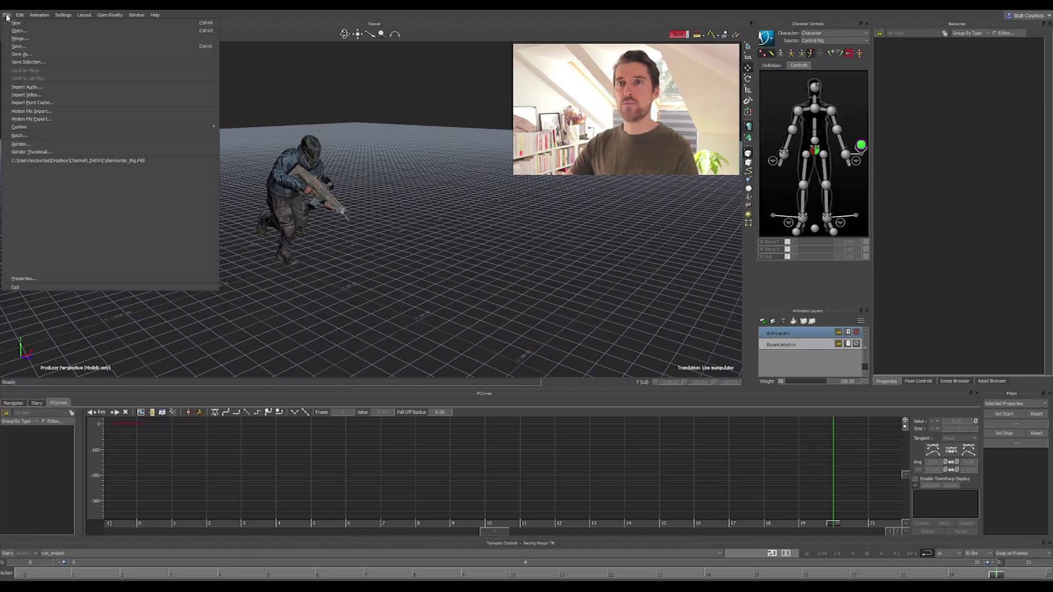
mouse_move(36, 129)
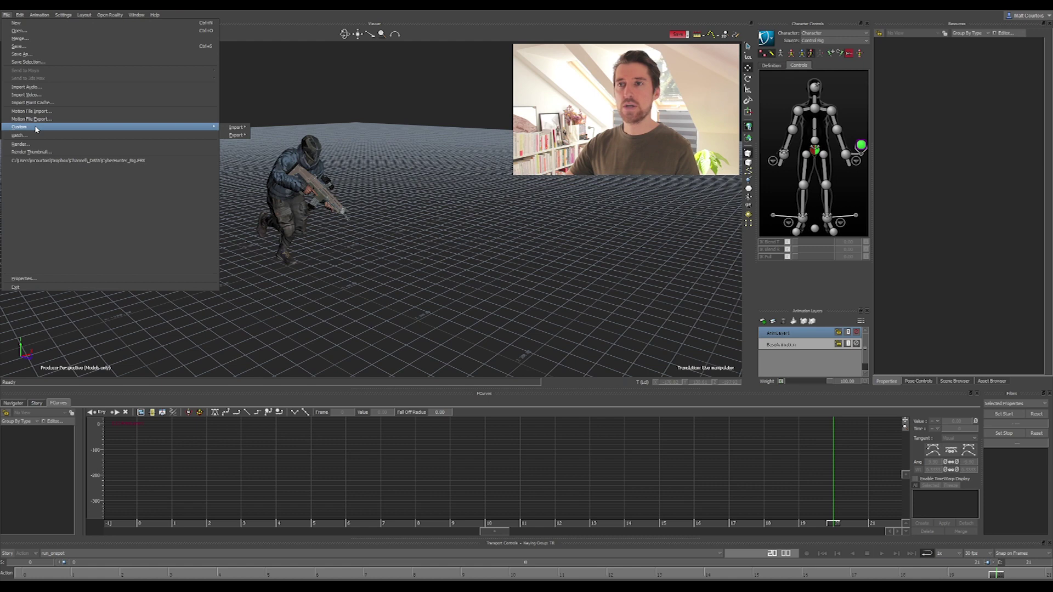
left_click(32, 119)
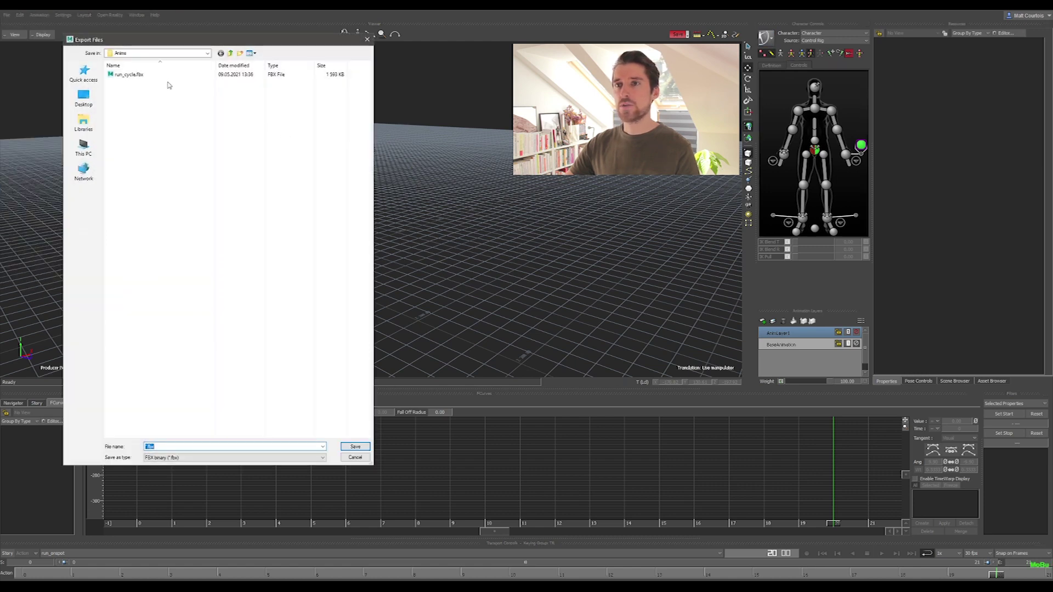
double_click(130, 75)
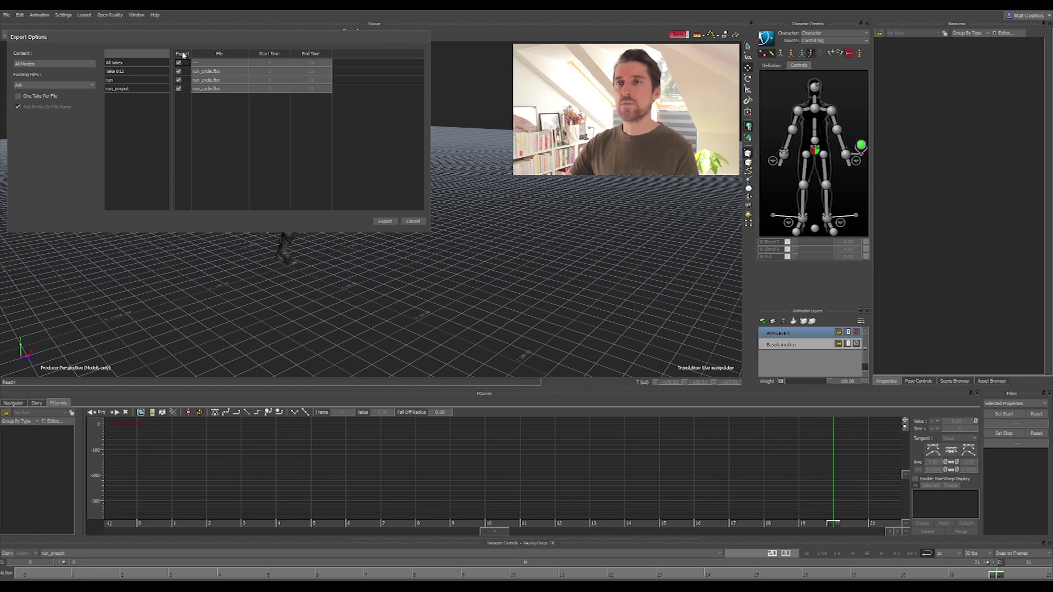
left_click(18, 96)
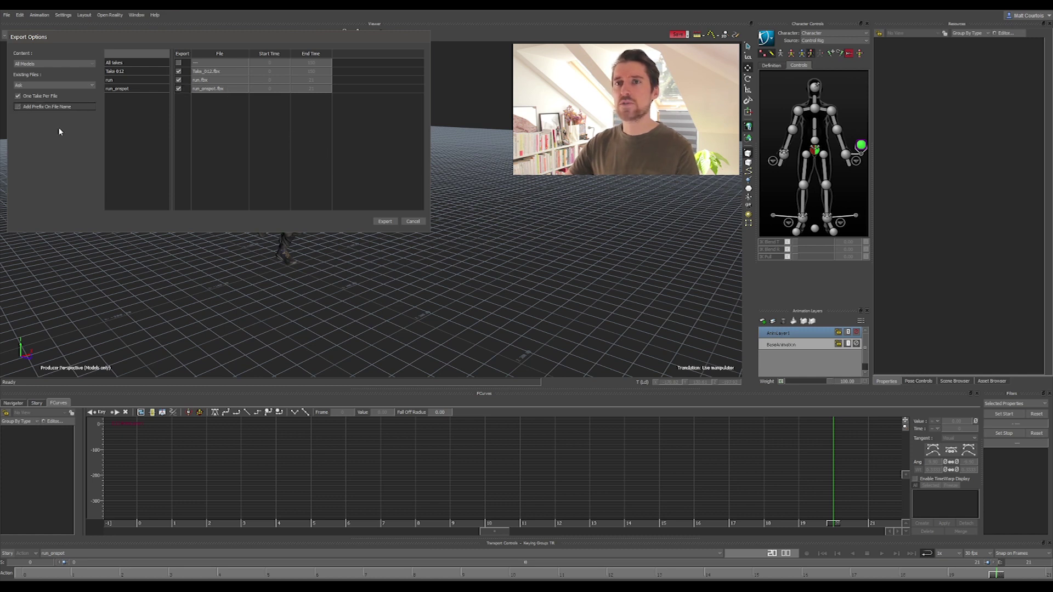
left_click(378, 223)
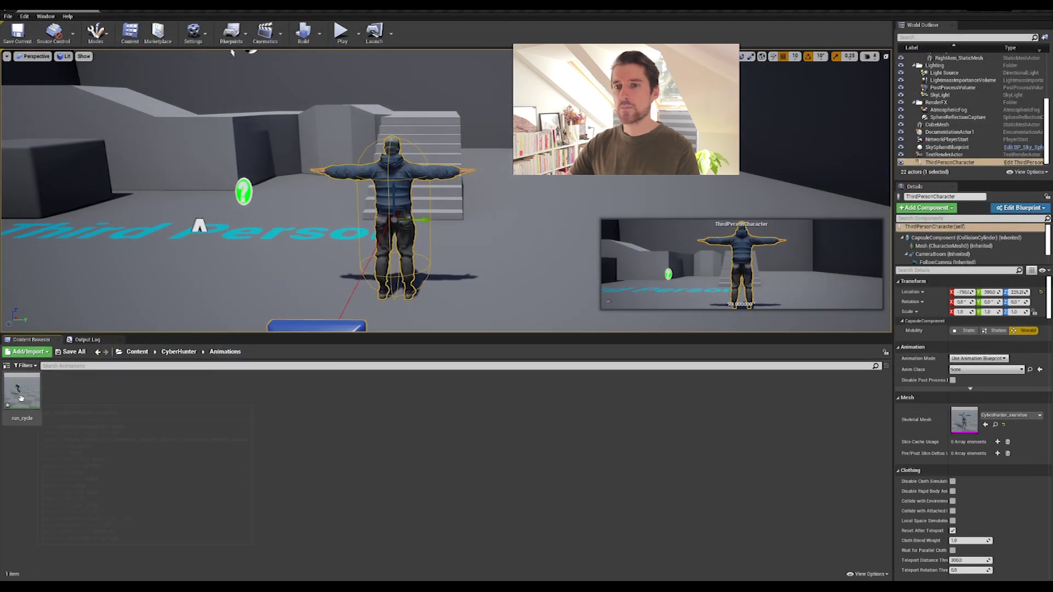
- Force delete the old run_cycle asset from the Animations folder
right_click(22, 392)
left_click(52, 417)
left_click(467, 426)
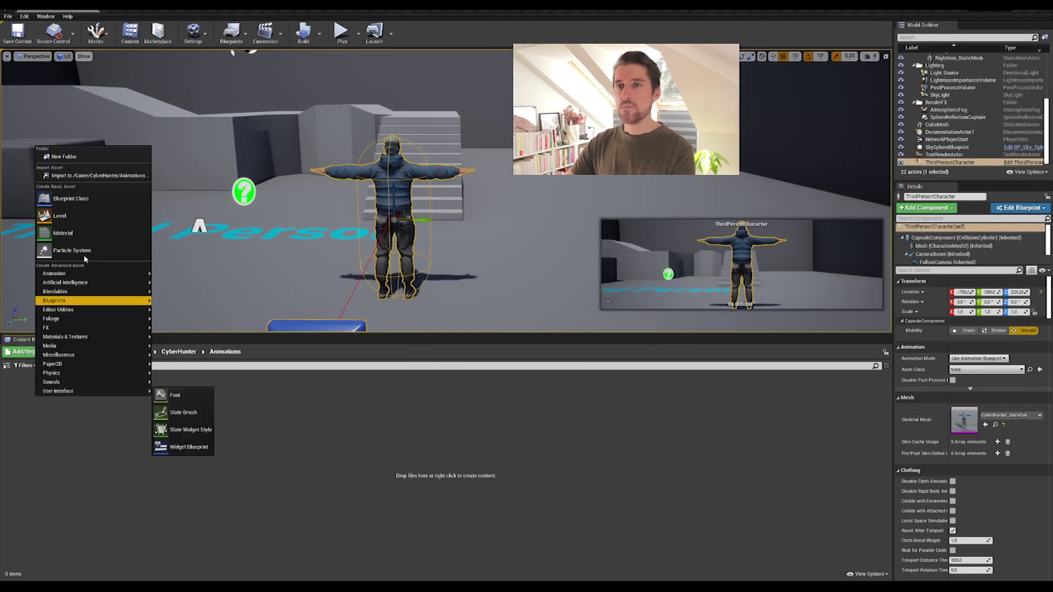
- Import all four FBX files onto CyberHunter_skeleton_Skeleton with Import All, then deselect them
right_click(35, 395)
left_click(310, 204)
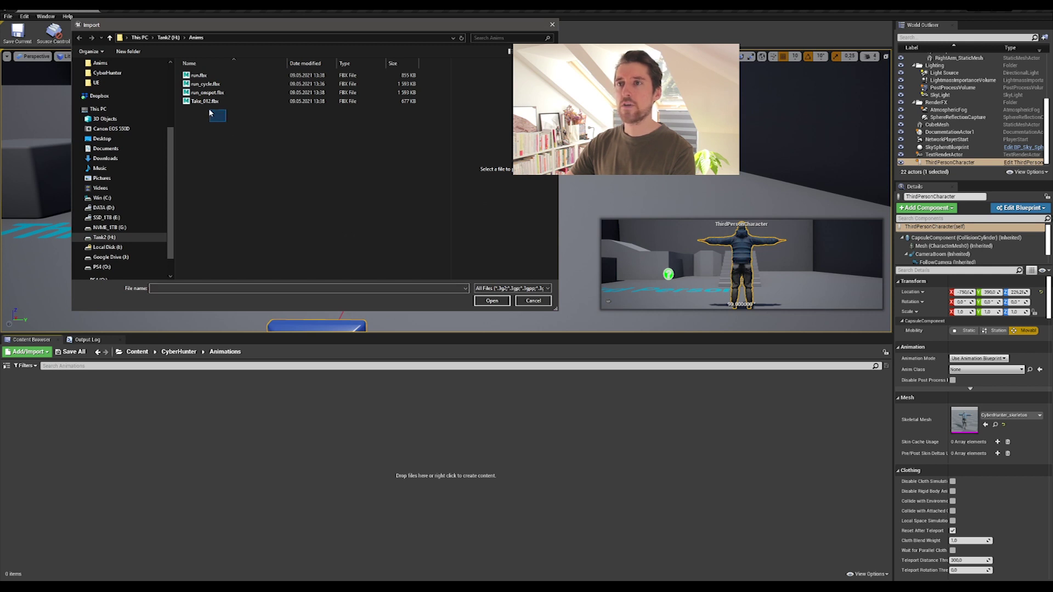
left_click_drag(209, 112, 199, 84)
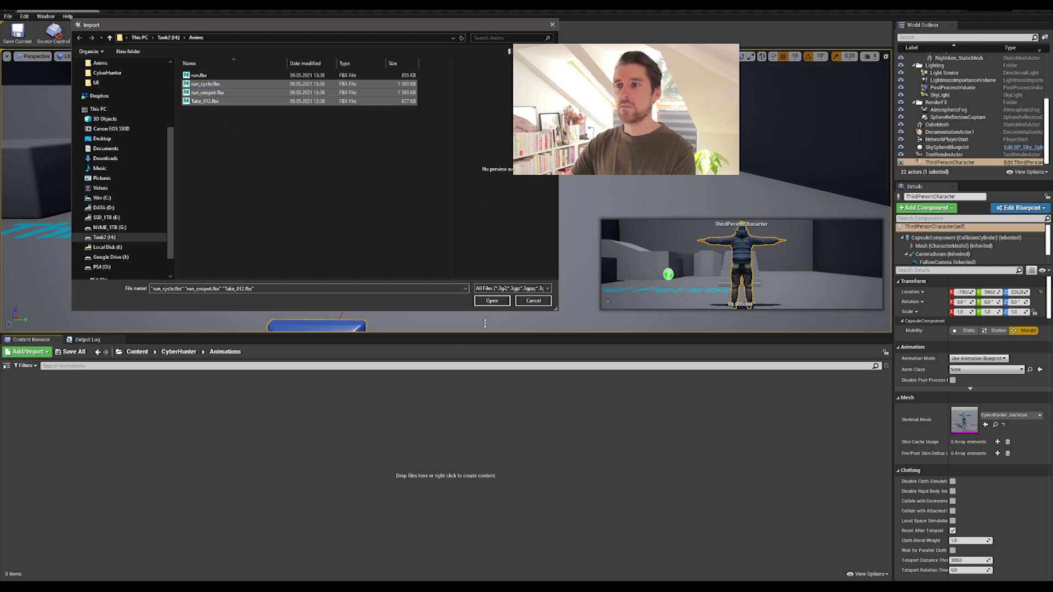
left_click_drag(270, 131, 199, 77)
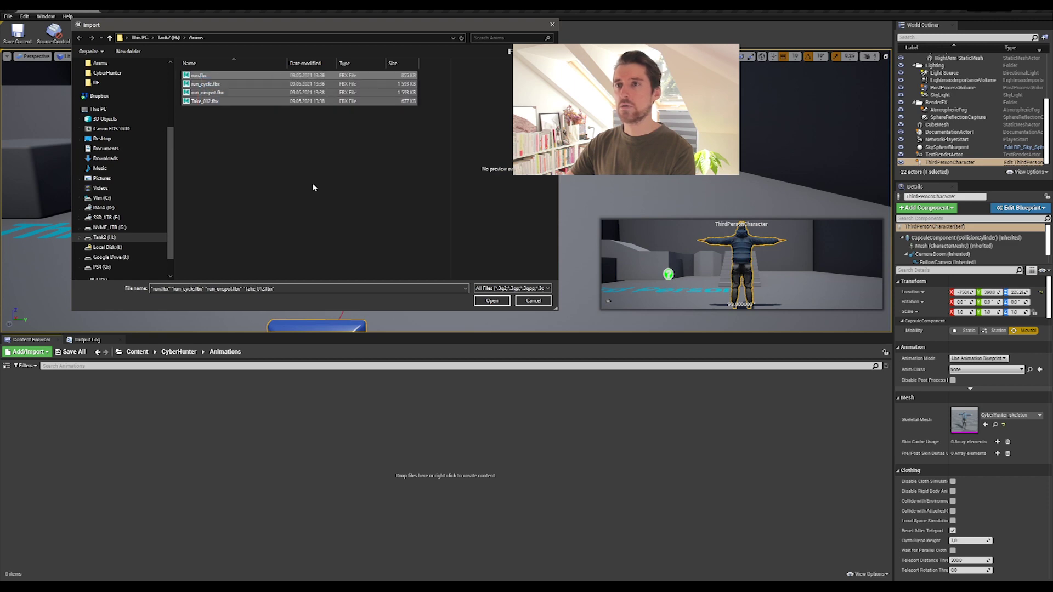
left_click(492, 301)
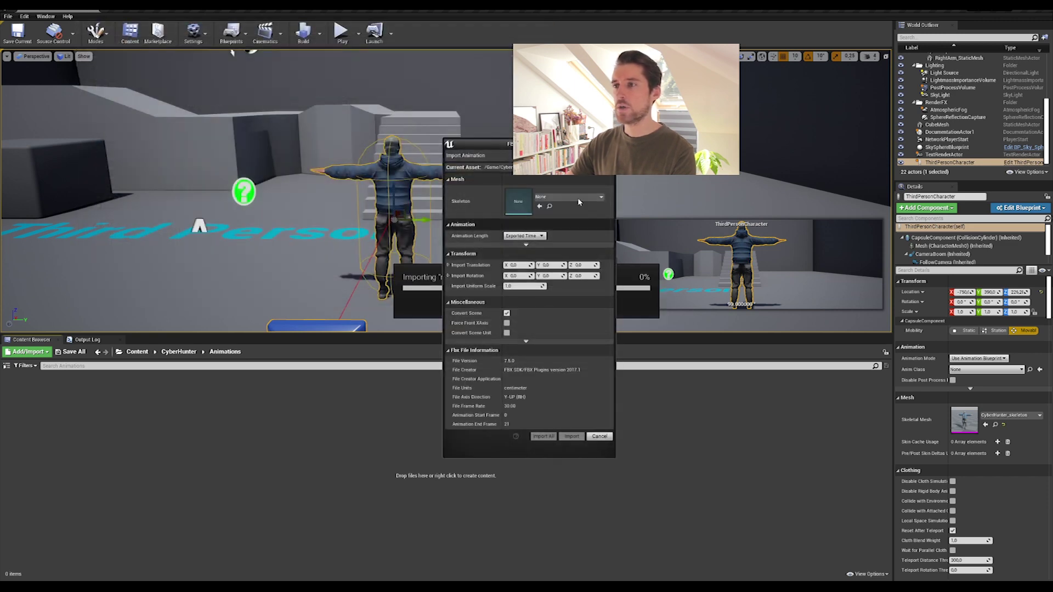
left_click(577, 197)
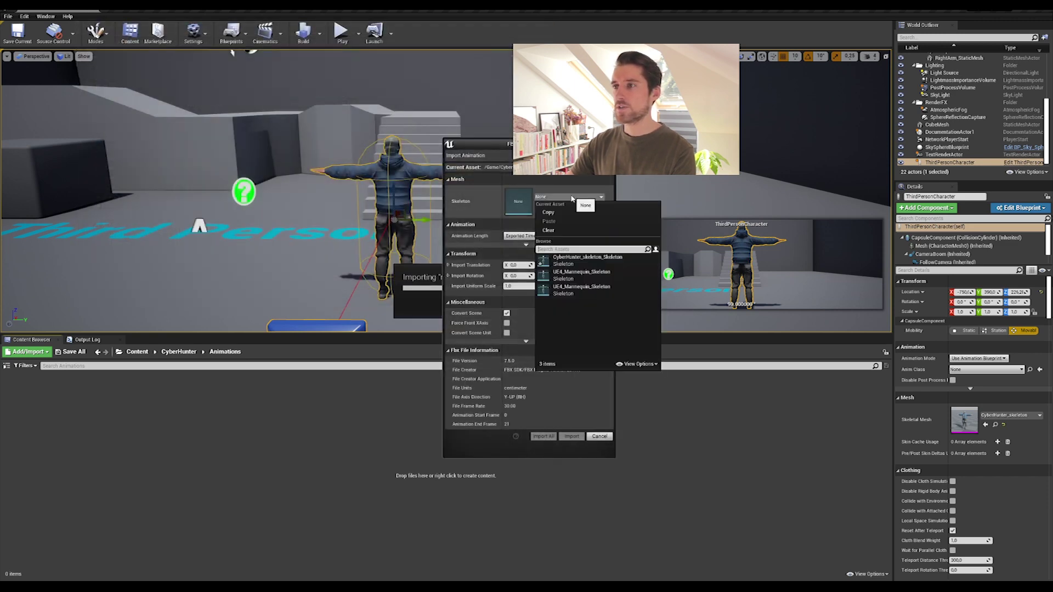
left_click(584, 259)
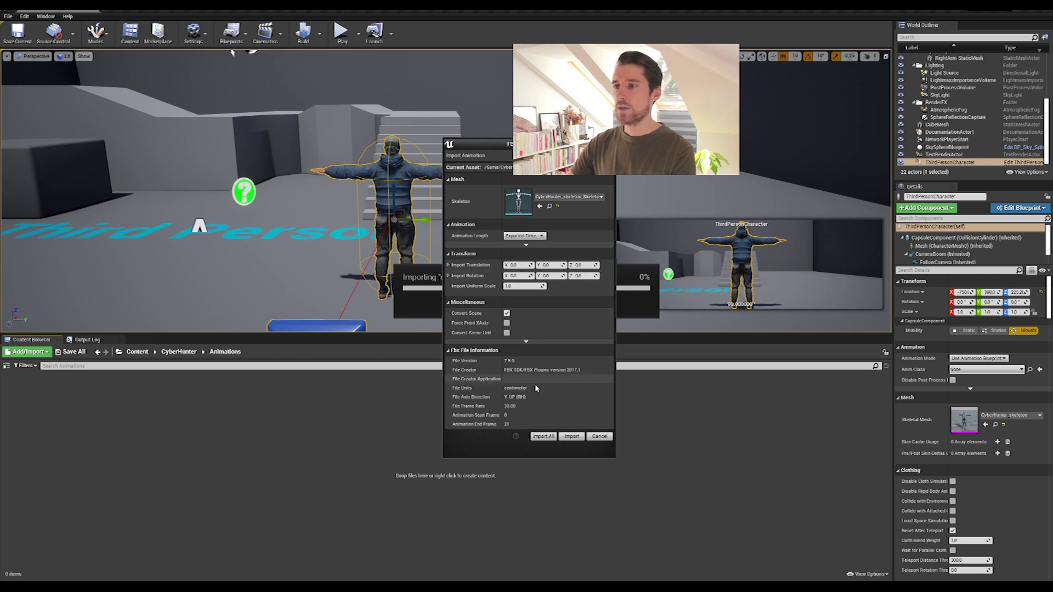
left_click(544, 437)
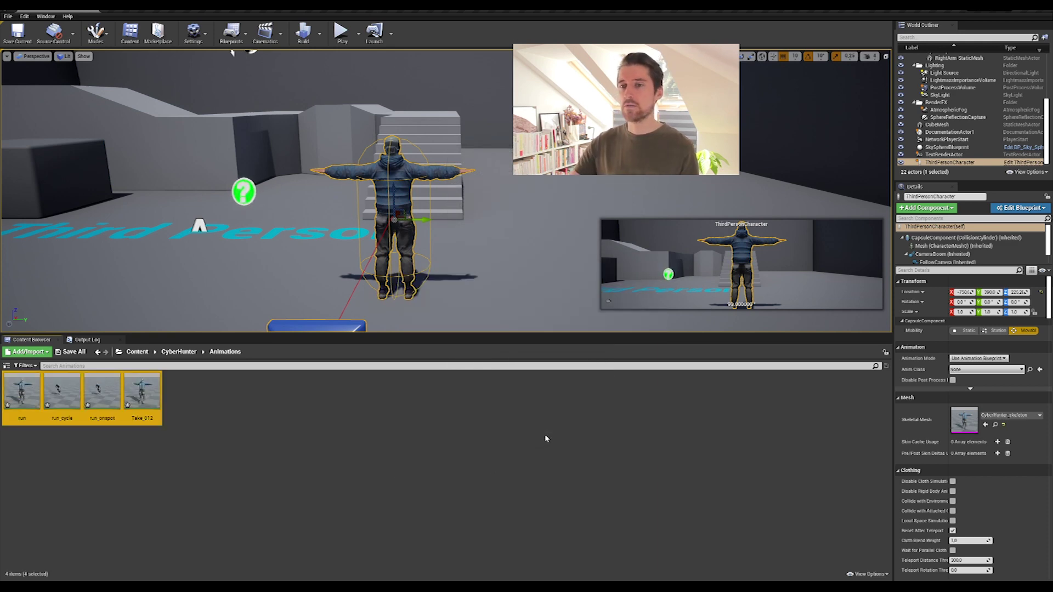
left_click(545, 436)
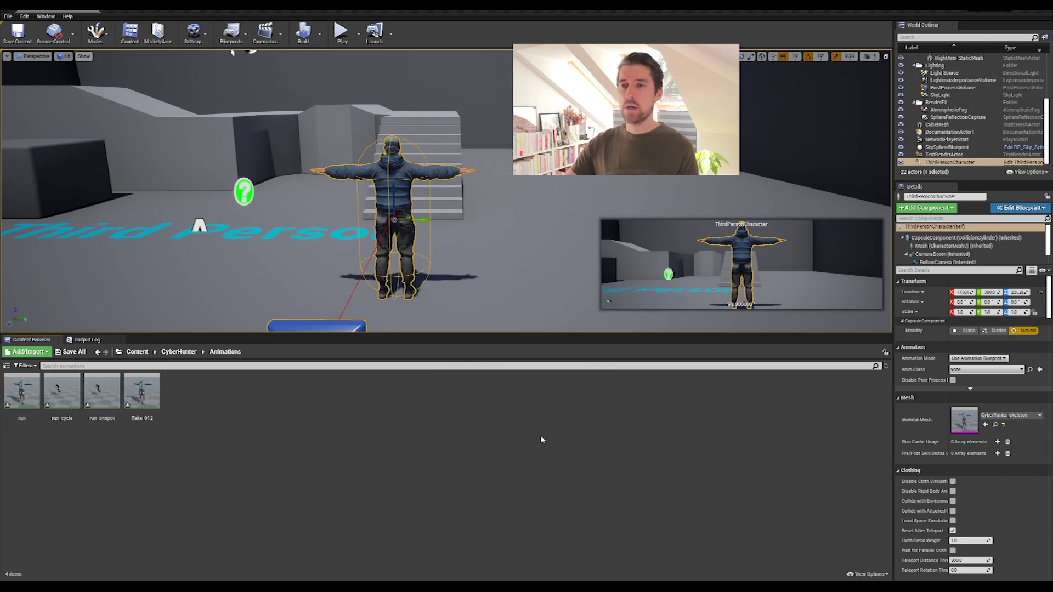
- Open the run_onspot animation asset to preview it
double_click(102, 391)
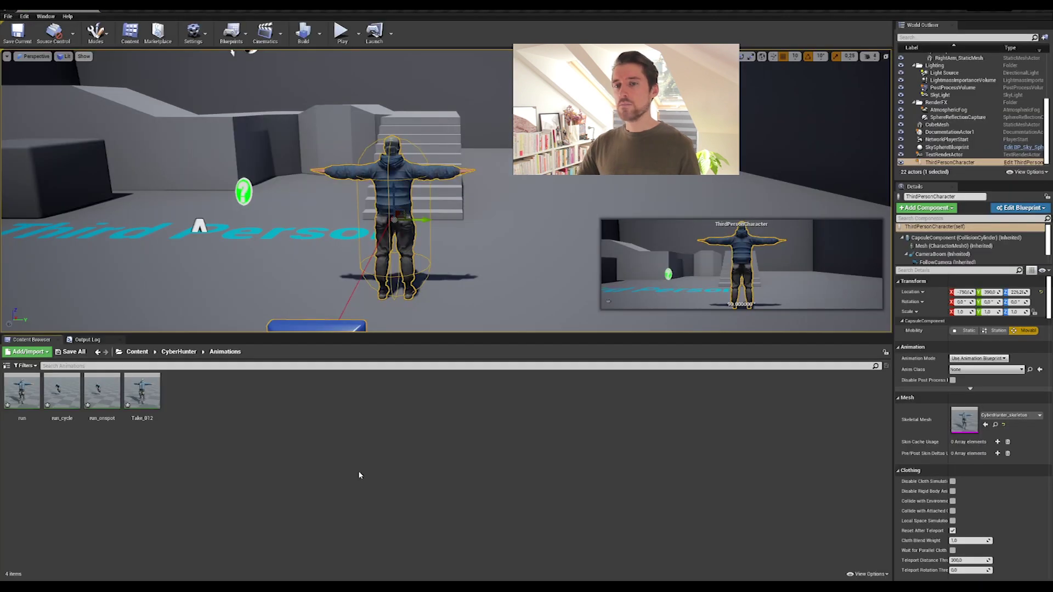